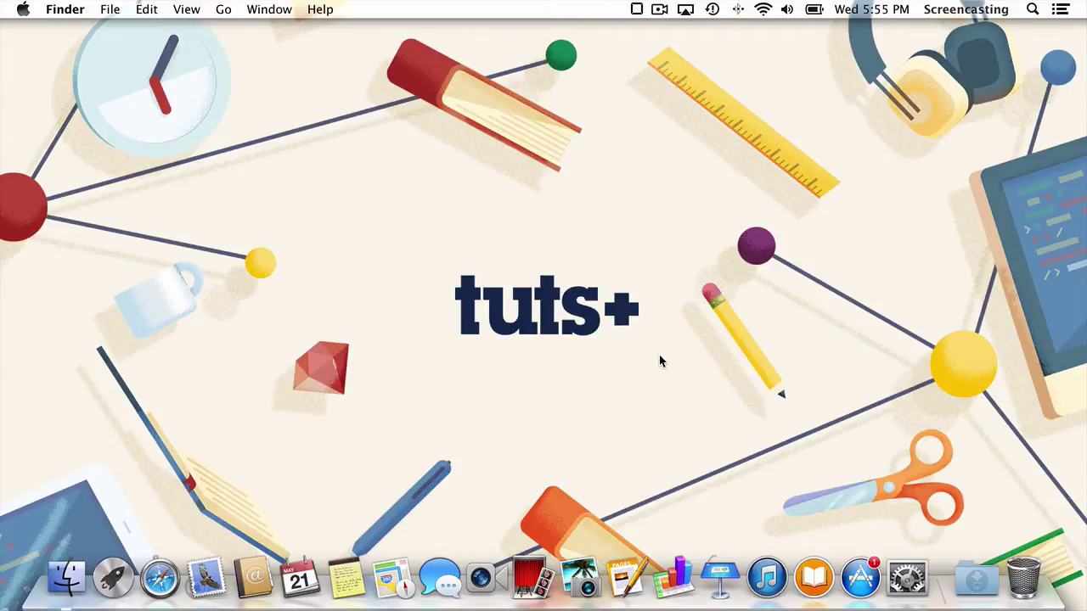
Open System Preferences and go to the Parental Controls pane.
click(907, 576)
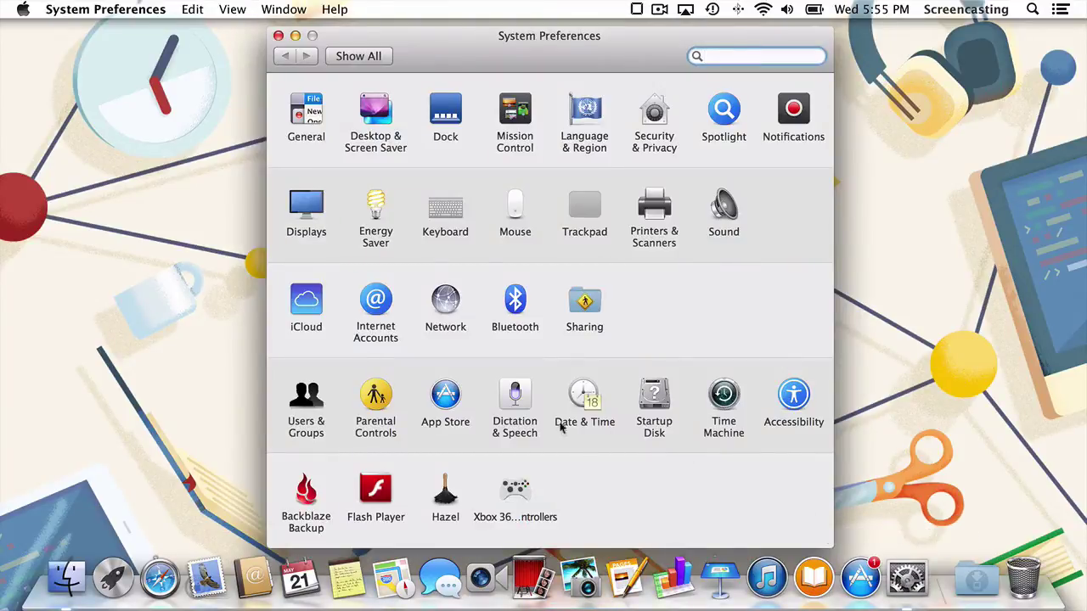
click(383, 397)
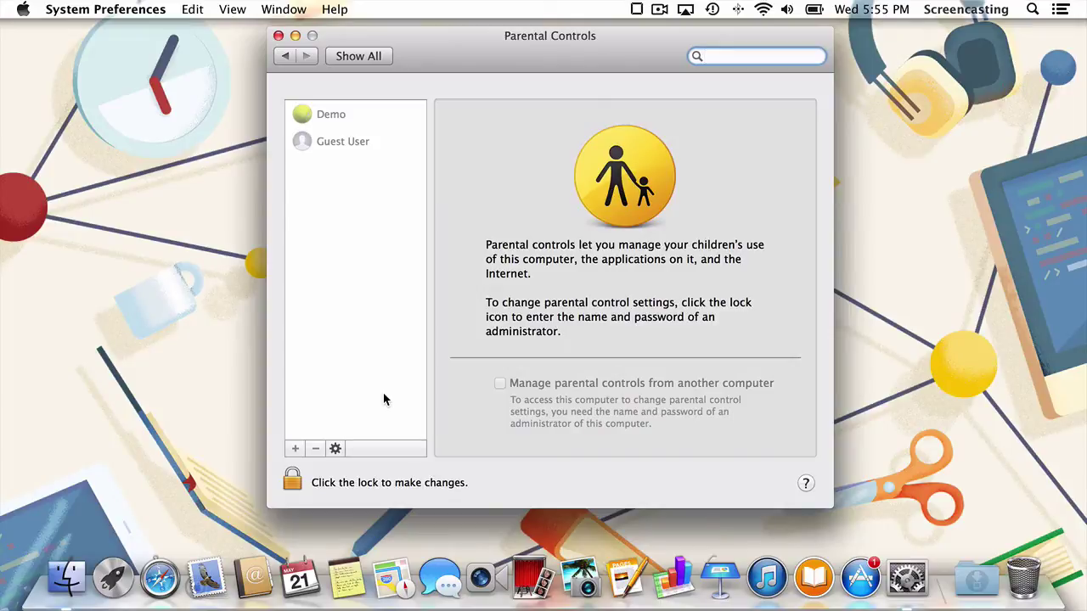
Unlock Parental Controls with the administrator password via the lock icon.
click(290, 481)
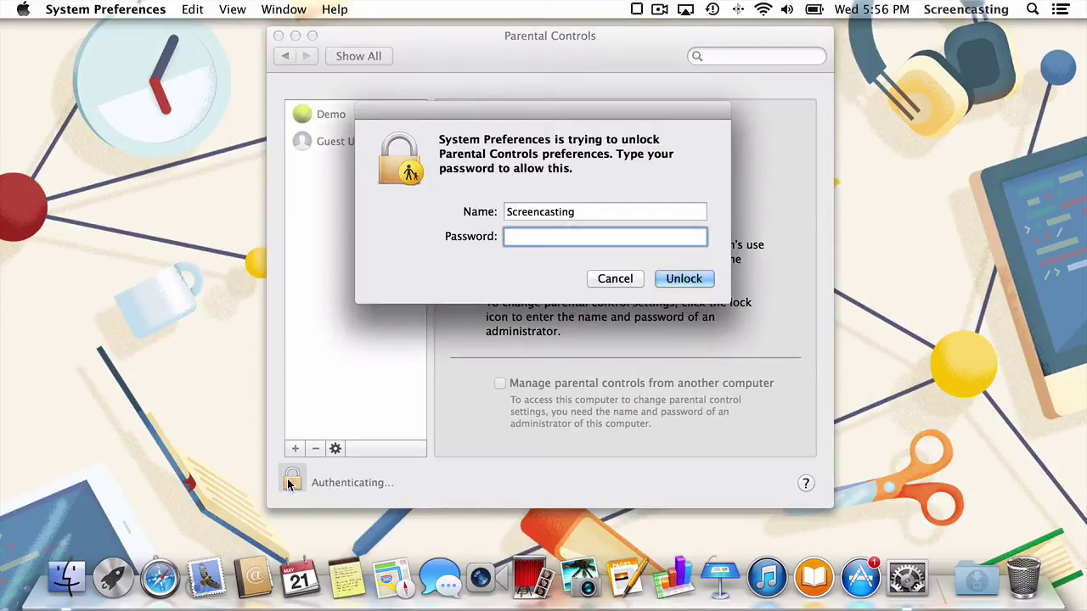
text(••••••••••••)
key(Return)
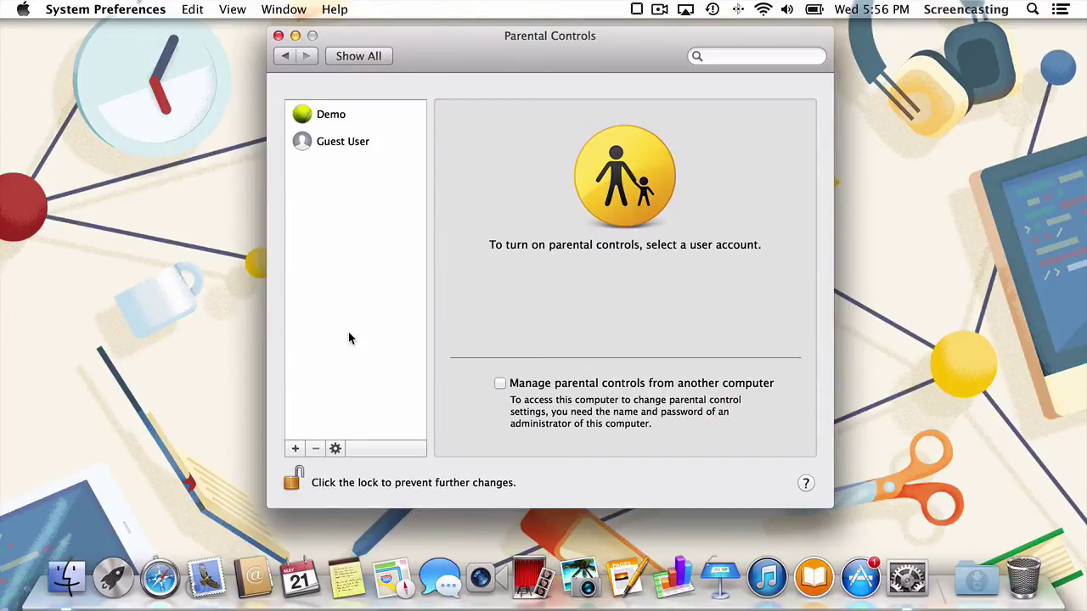
Add a managed account with full name 'Demo 2' and a verified password.
click(378, 144)
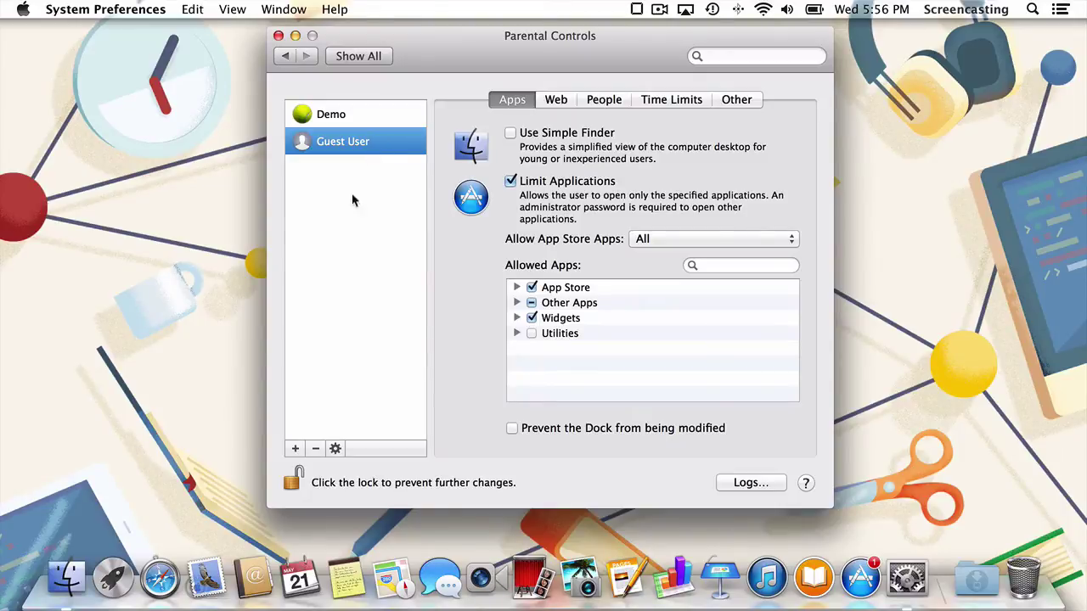
click(293, 447)
text(De)
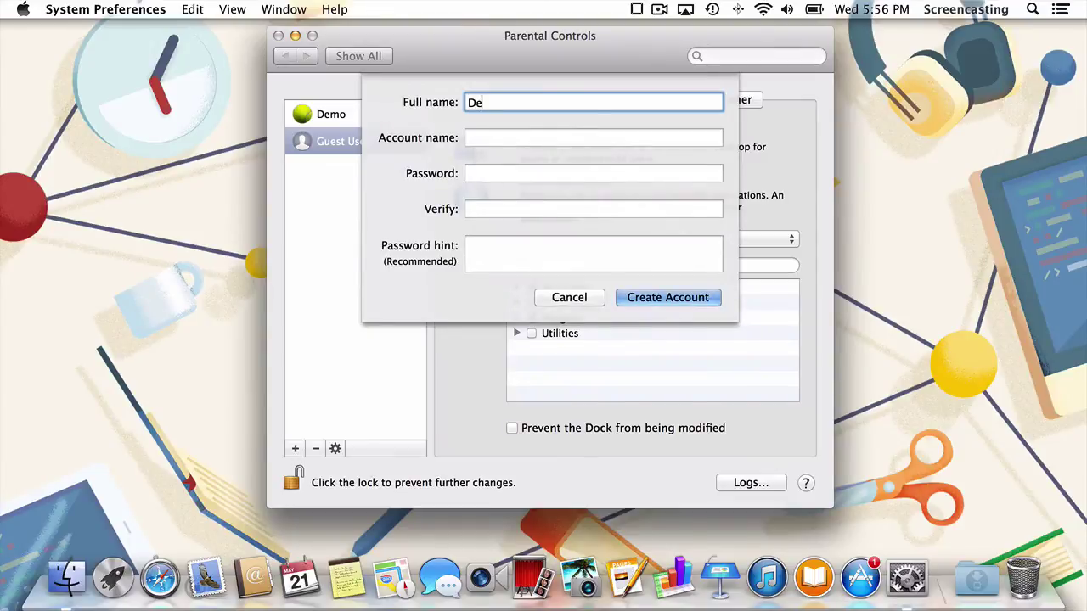
text(mo 2)
key(Tab)
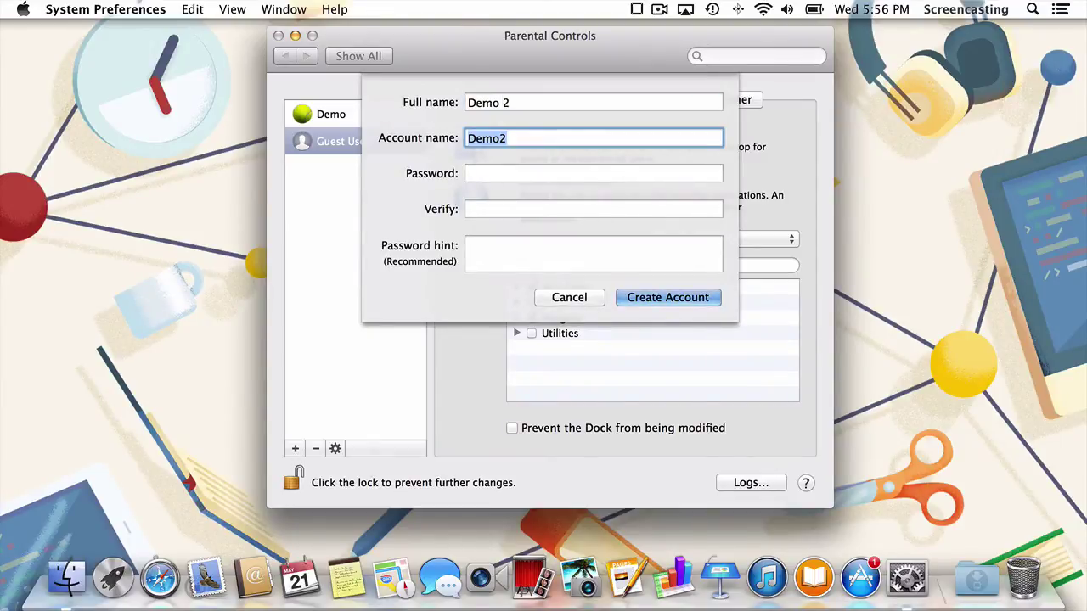
click(544, 176)
text(demo)
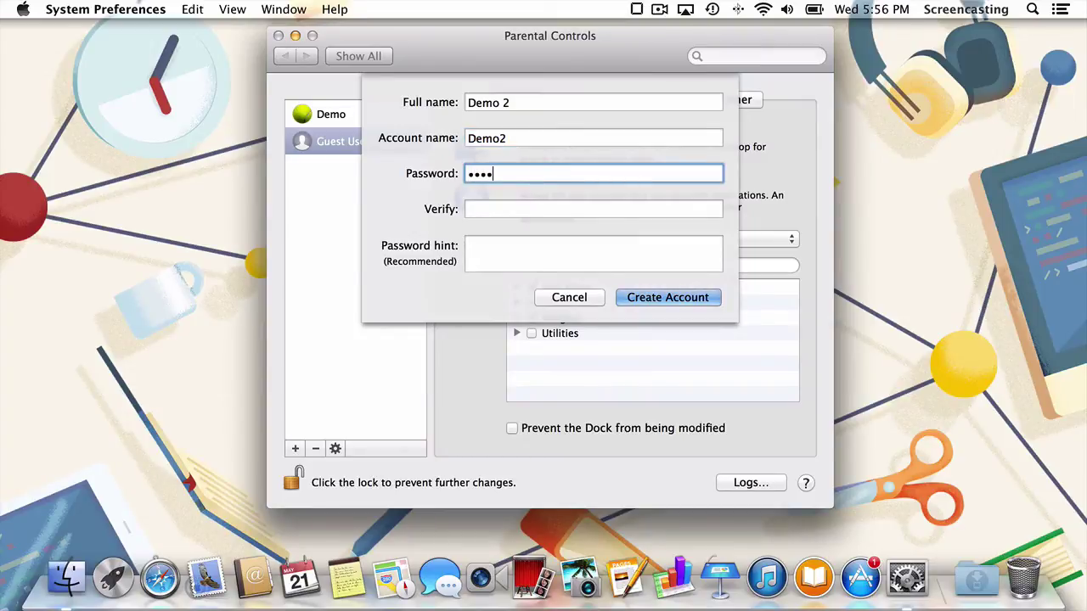
key(Tab)
text(demo)
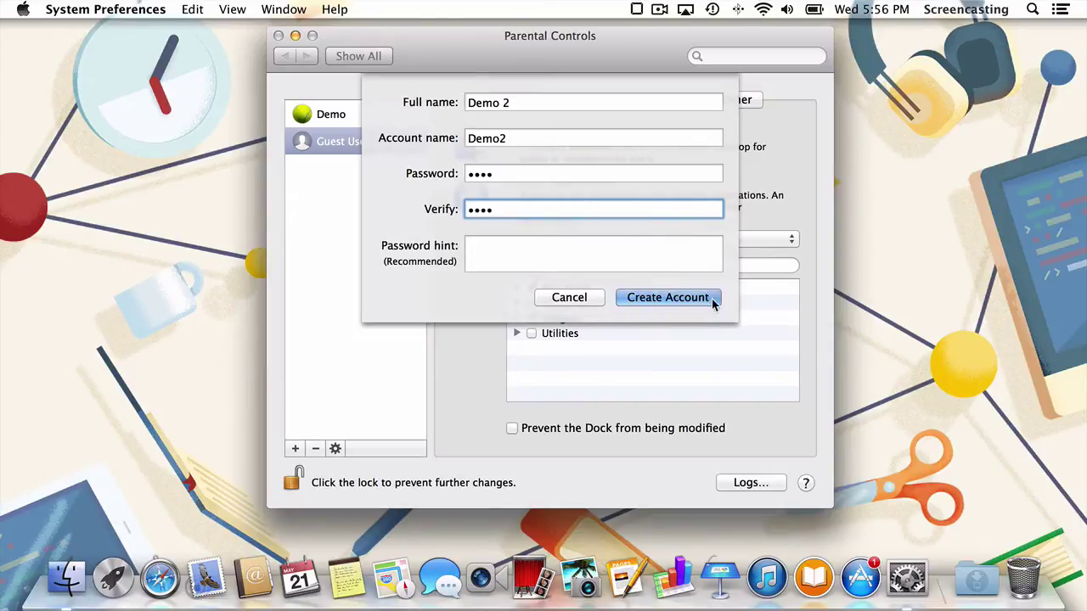
click(712, 301)
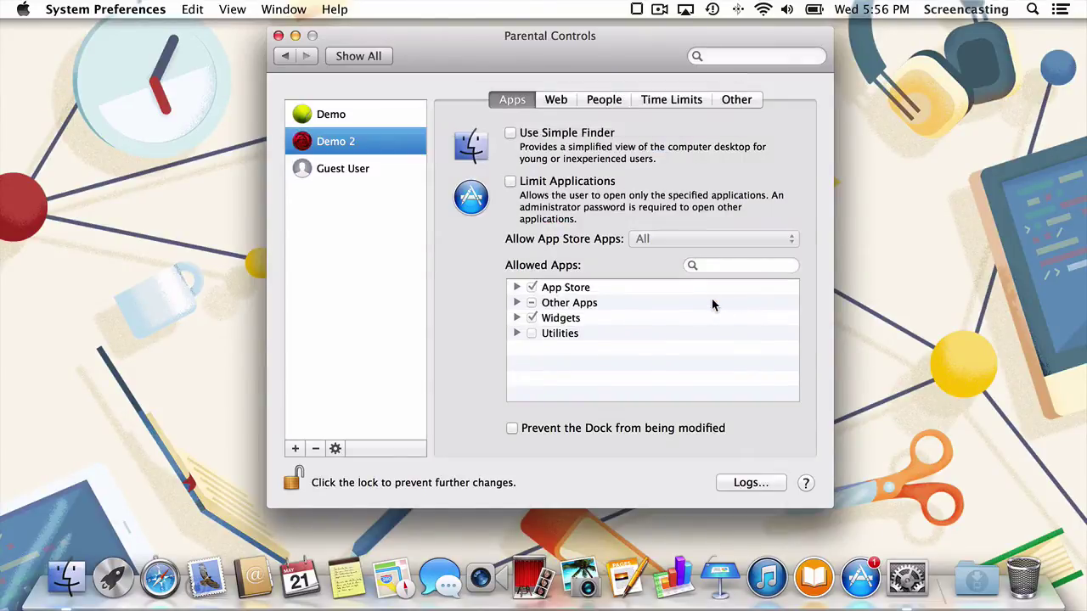
Select the Demo account and show its Web tab.
click(391, 114)
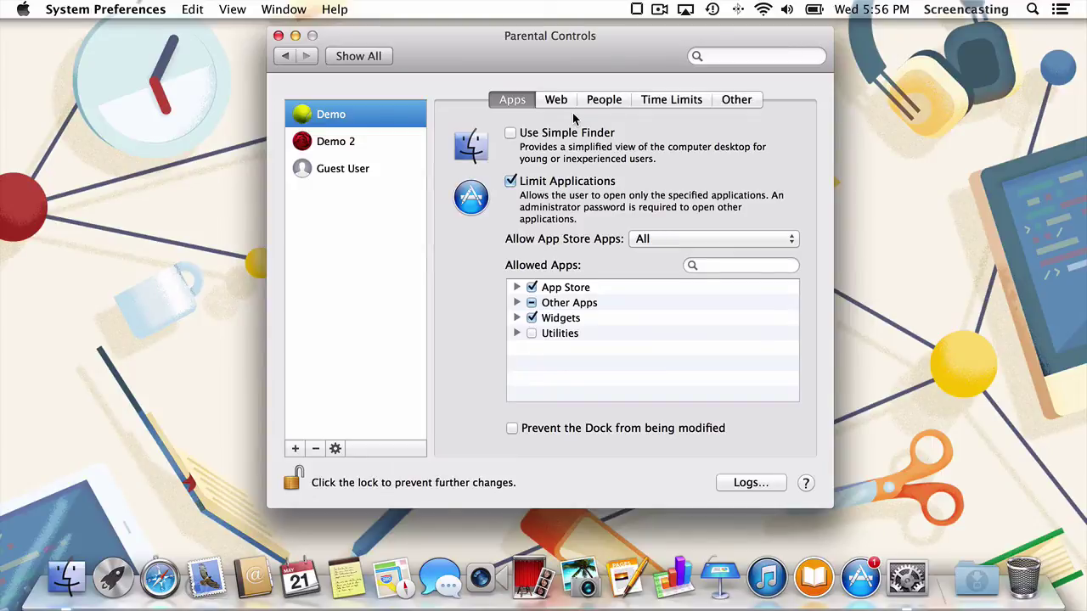
click(572, 103)
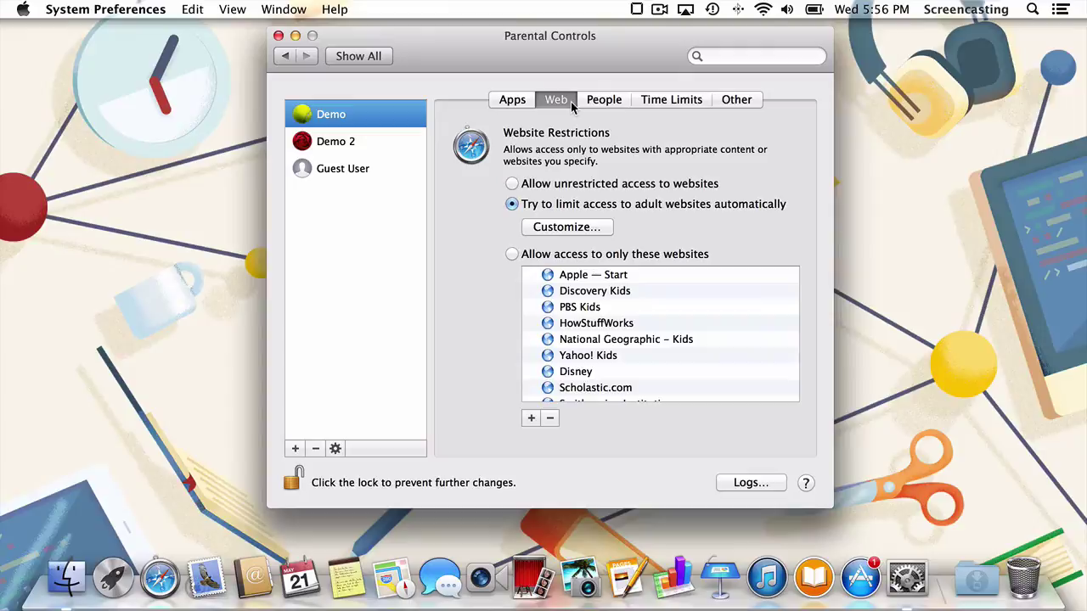
click(512, 185)
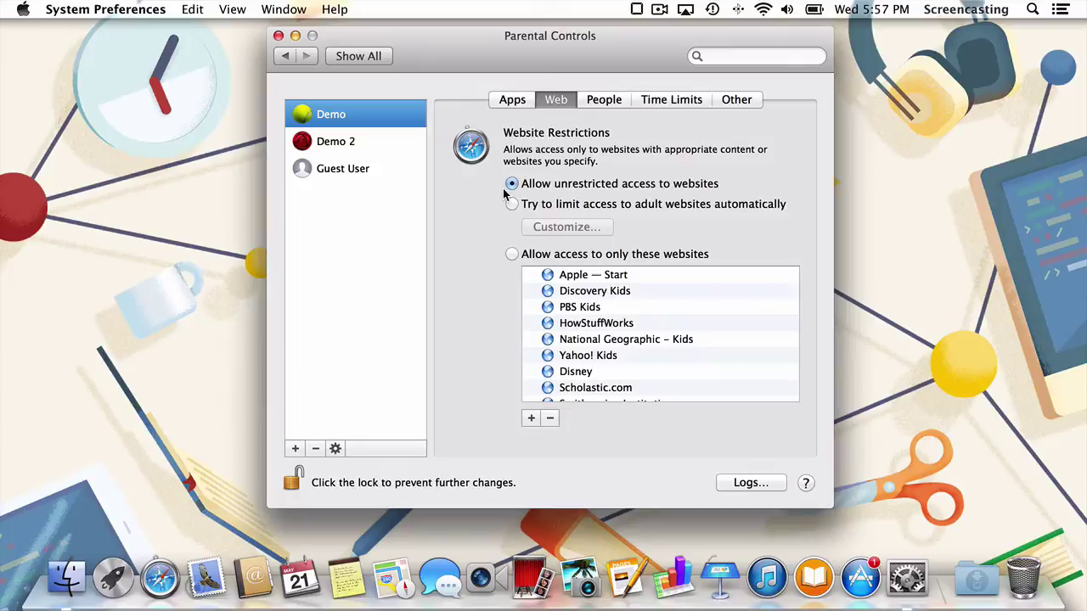
click(511, 206)
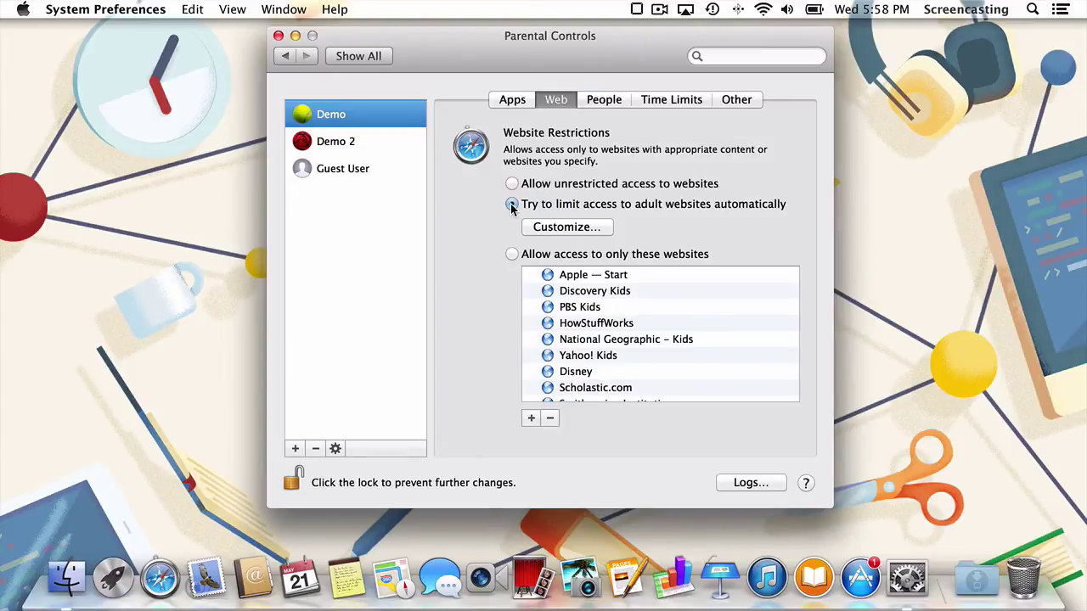
click(512, 205)
click(605, 235)
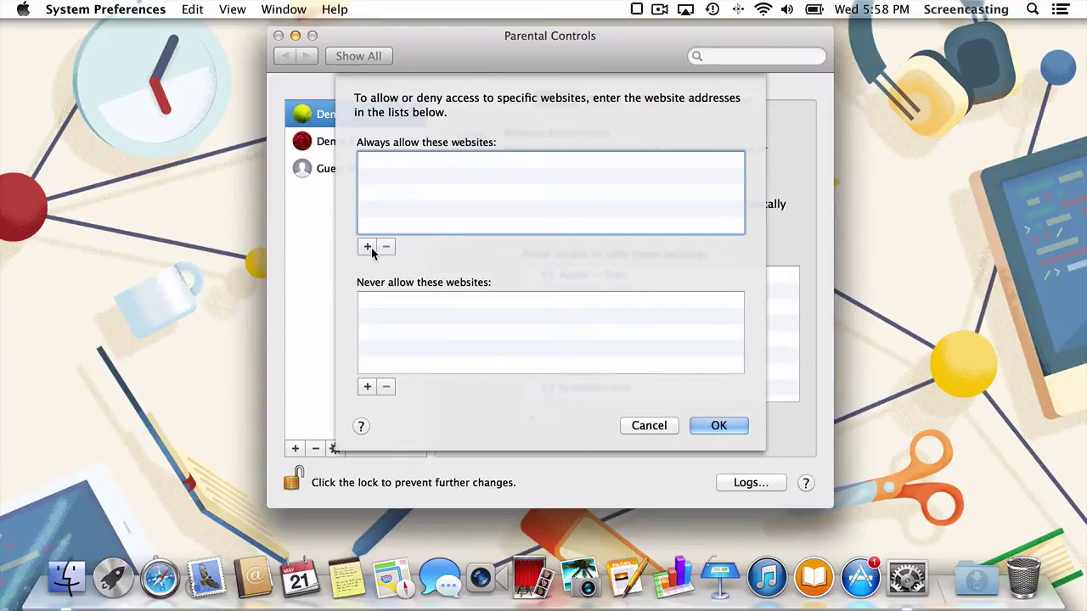
click(367, 247)
text(h)
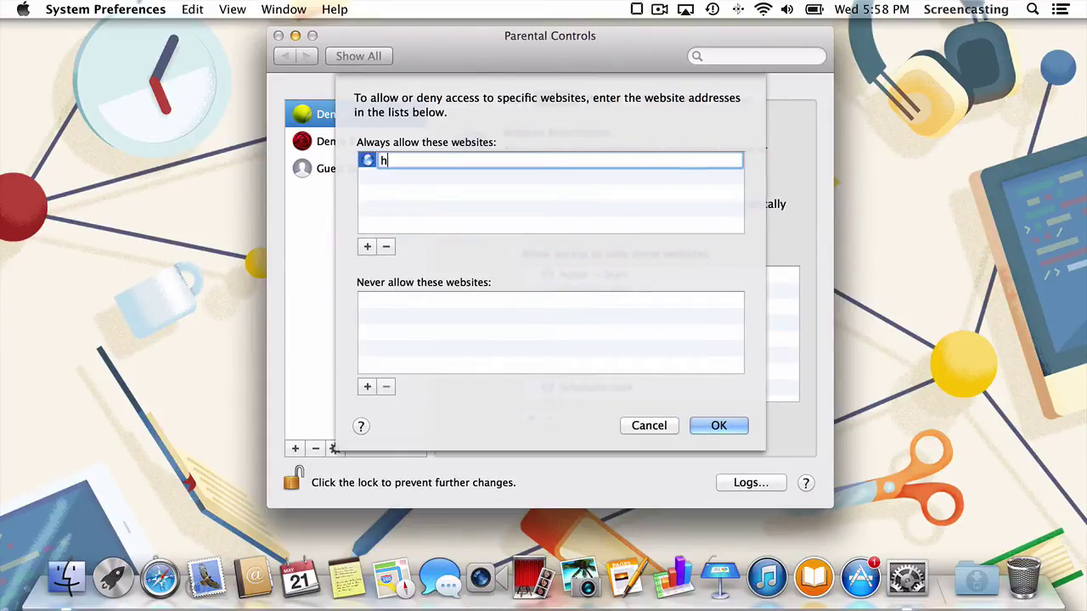
text(ttps://twitter.com)
key(Return)
key(Return)
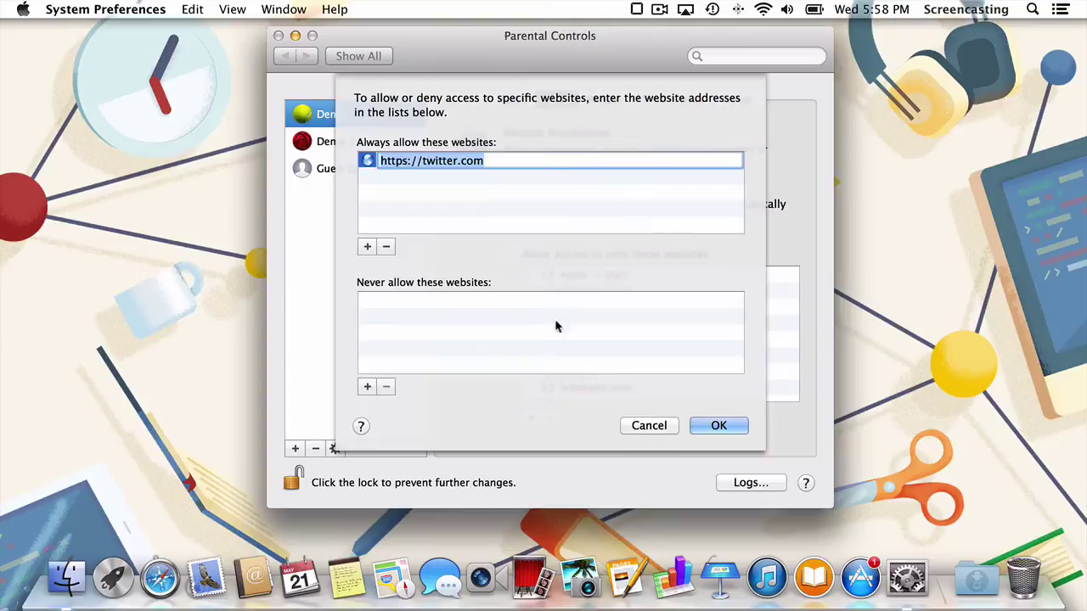
Confirm the Customize website lists with OK.
click(735, 428)
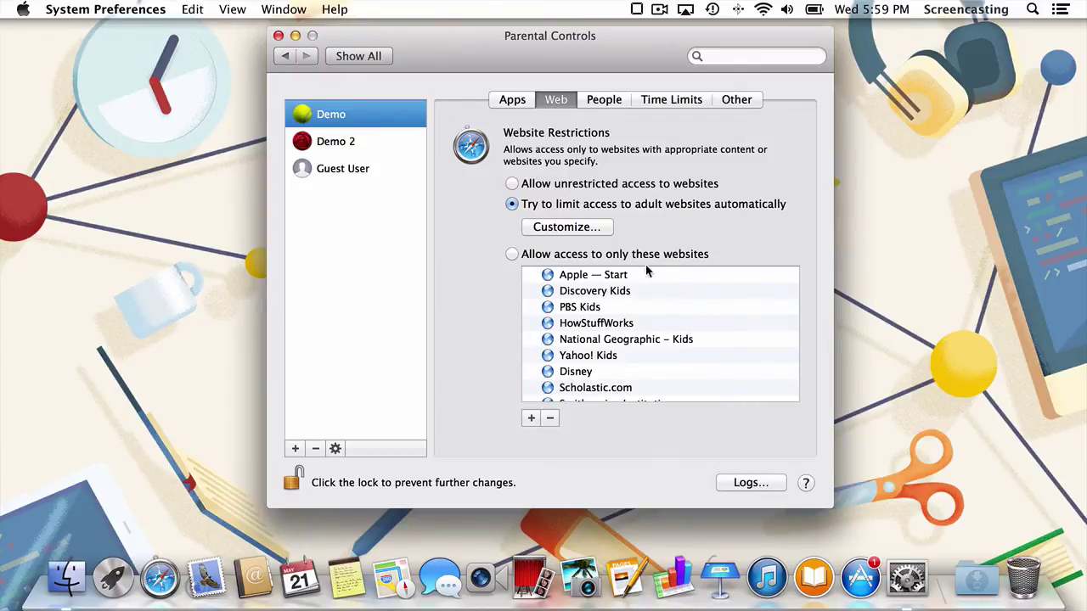
click(606, 231)
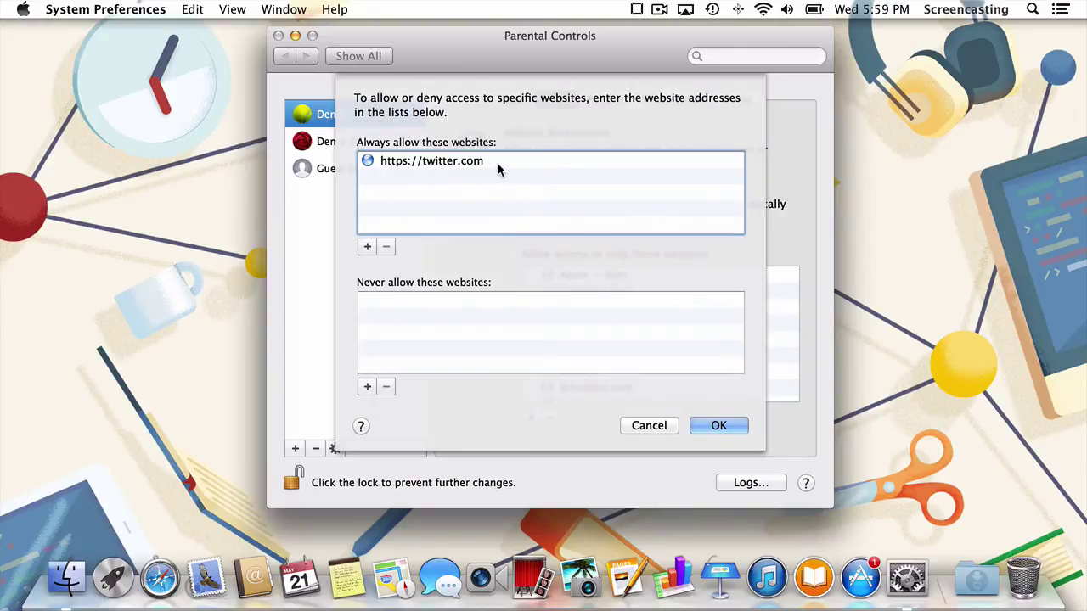
click(717, 427)
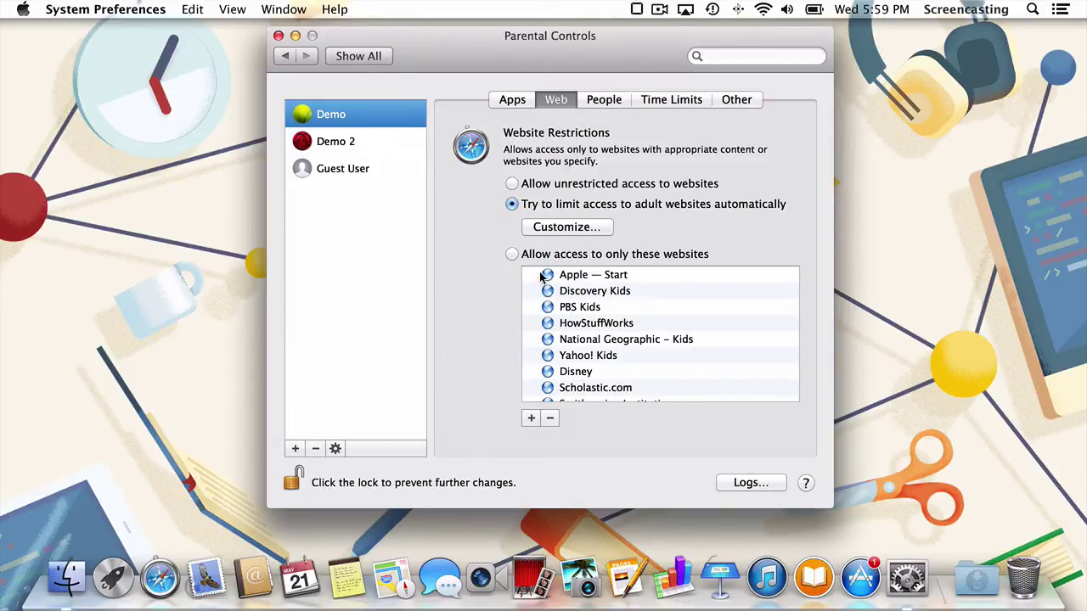
Switch Demo's web access to 'Allow access to only these websites'.
scroll(563, 311, down, 3)
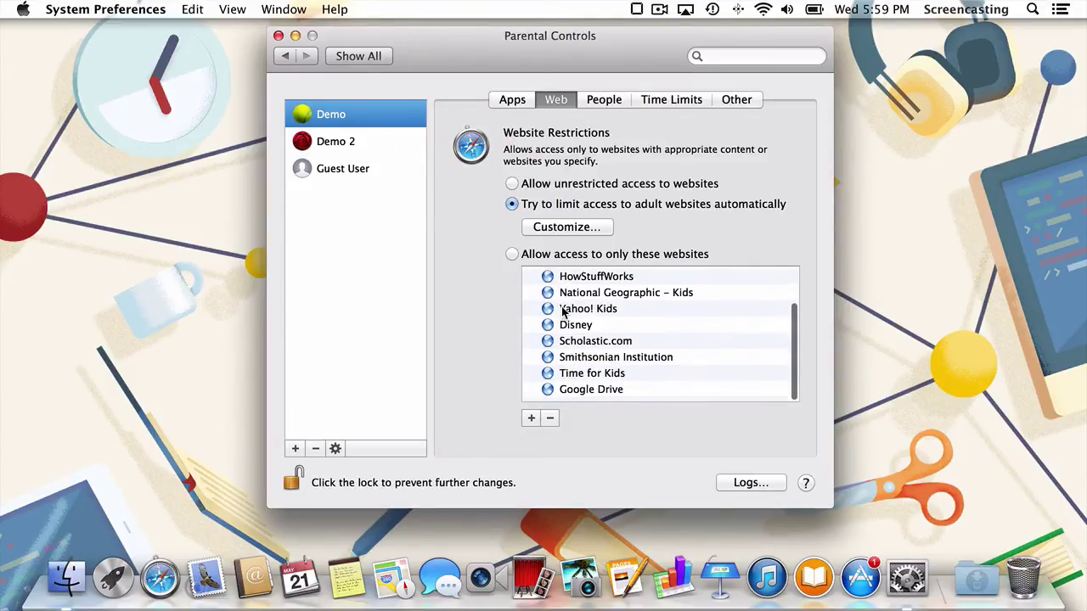
scroll(563, 312, up, 3)
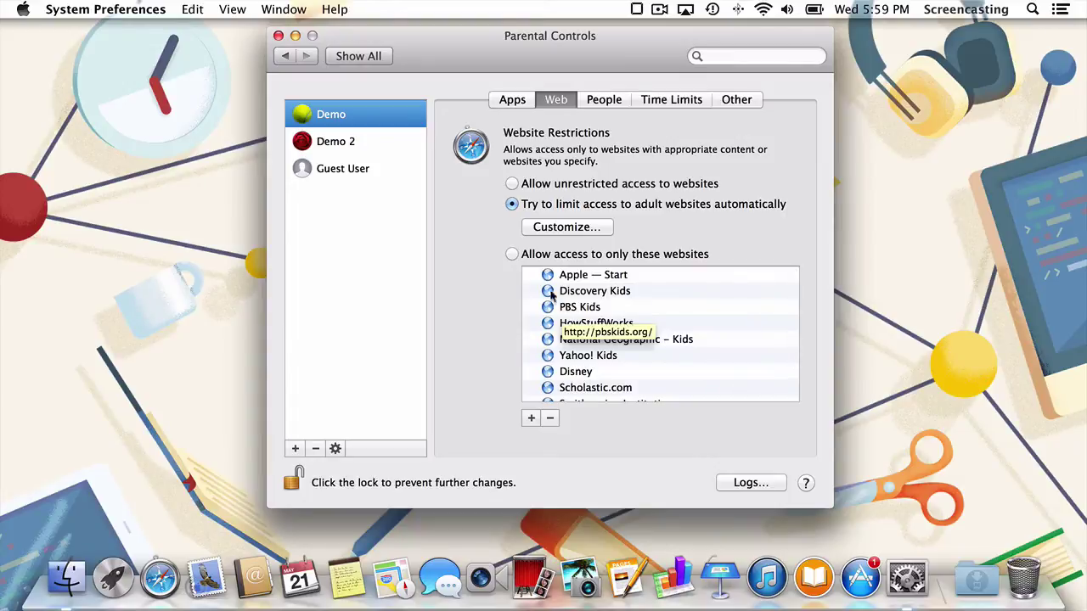
click(512, 255)
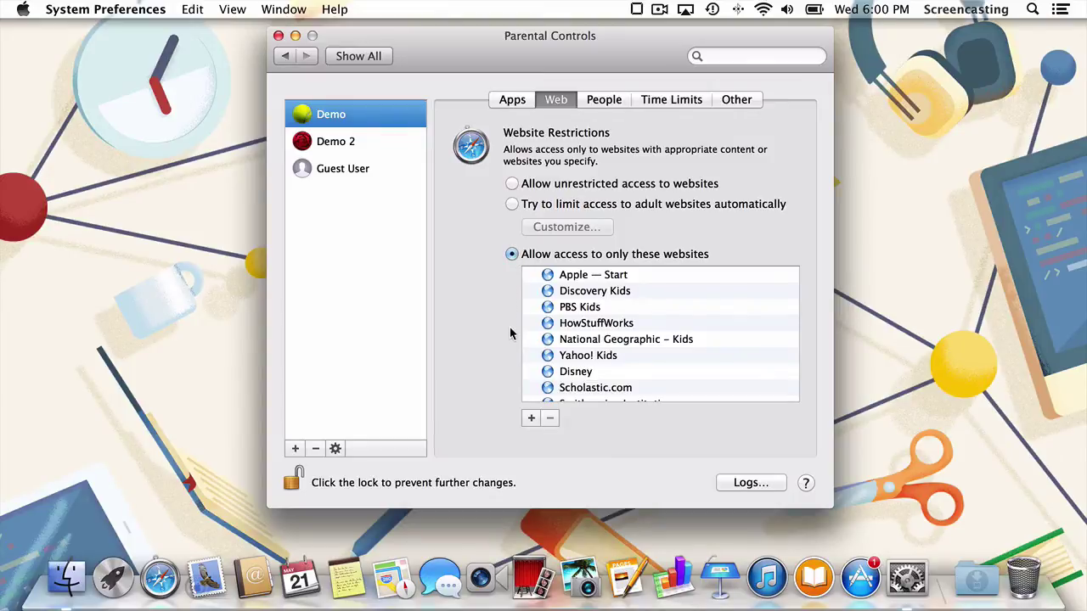
Cancel an empty approved-site entry, then show Demo's People tab for Game Center and contacts.
click(530, 418)
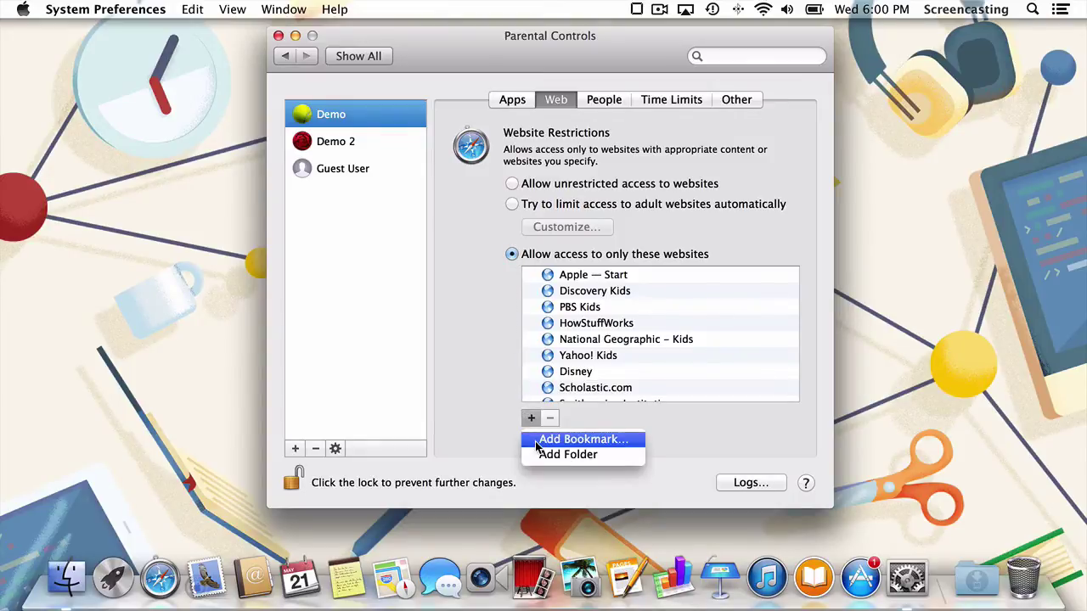
click(577, 439)
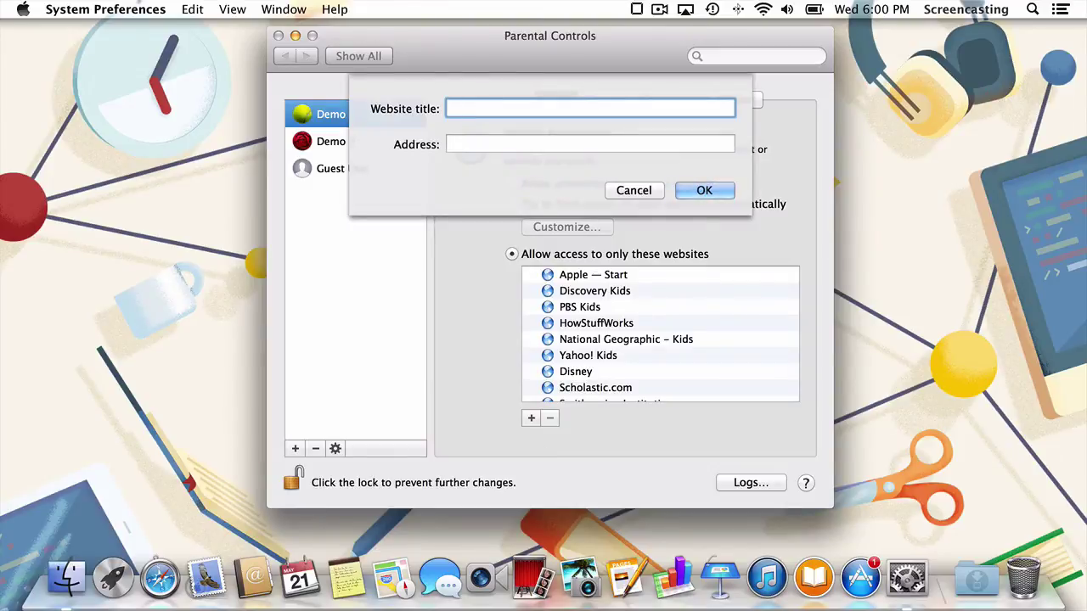
key(Escape)
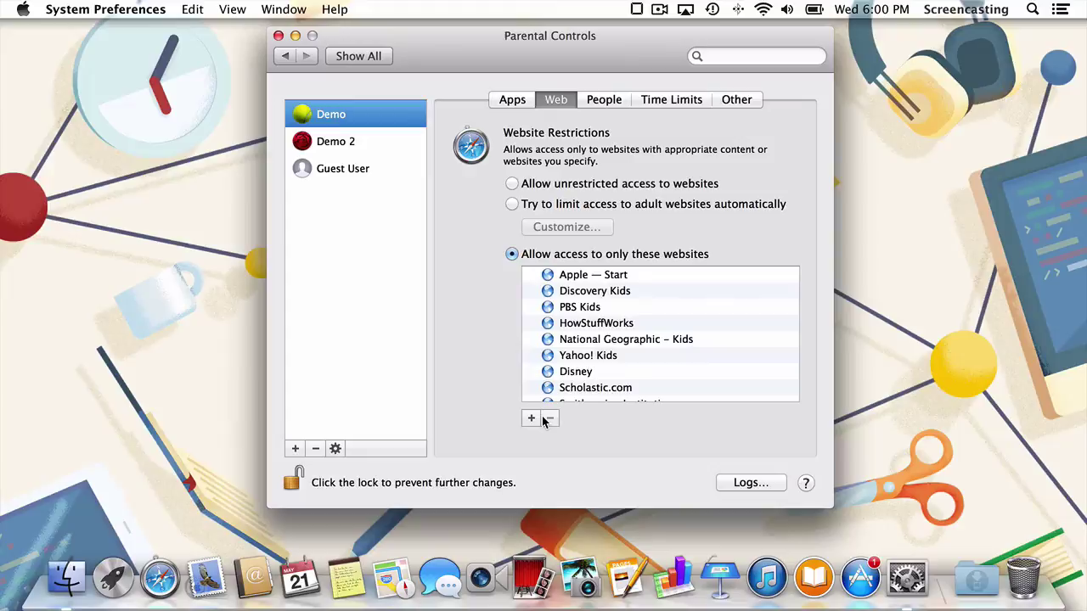
click(606, 102)
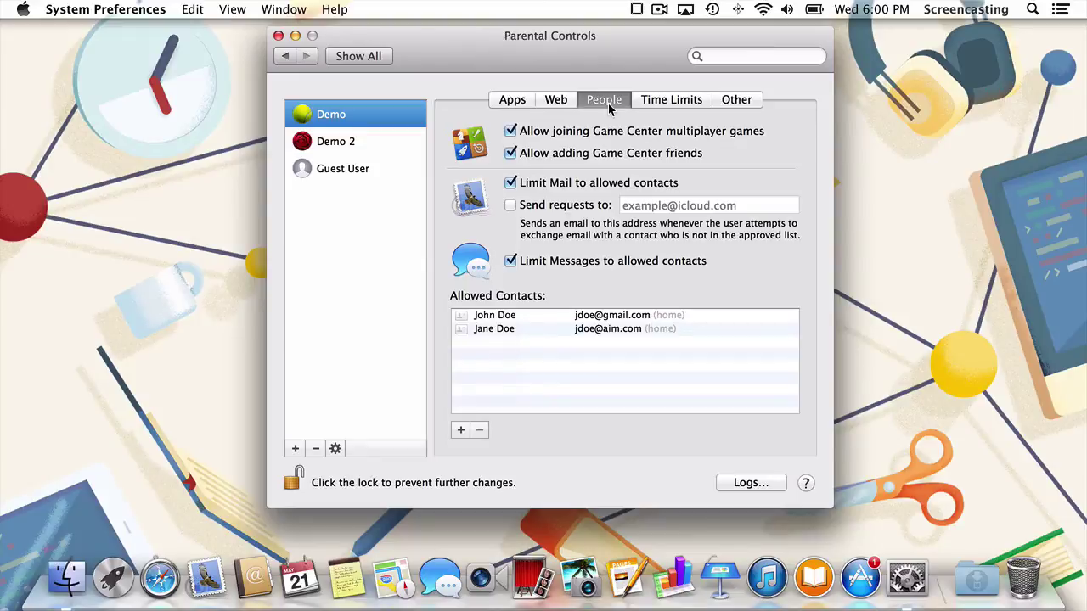
Uncheck Game Center multiplayer joining and adding Game Center friends for Demo.
click(511, 131)
click(510, 154)
click(460, 430)
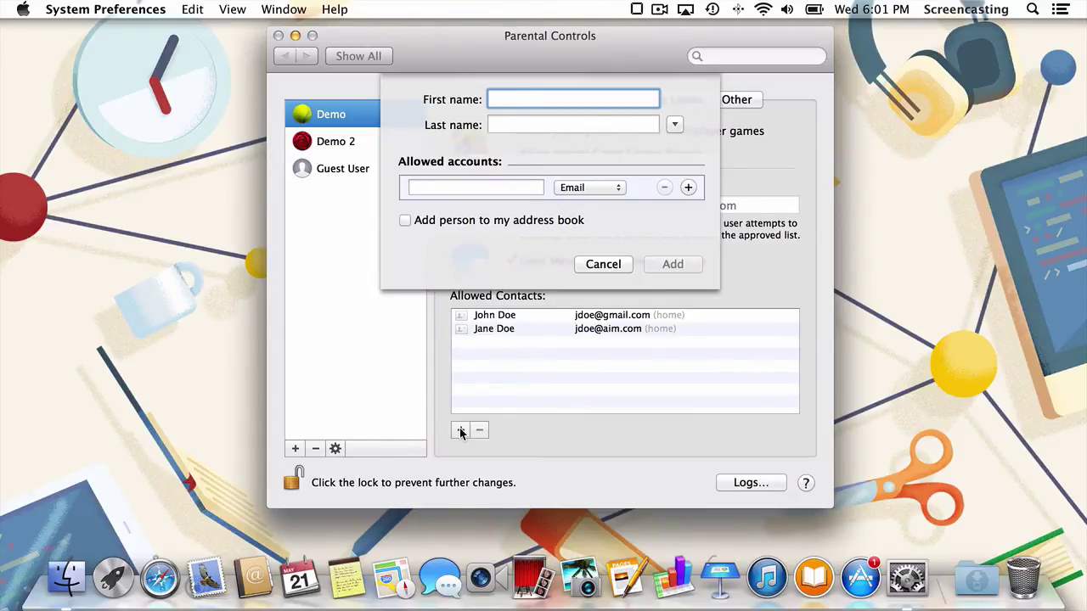
text(John)
key(Tab)
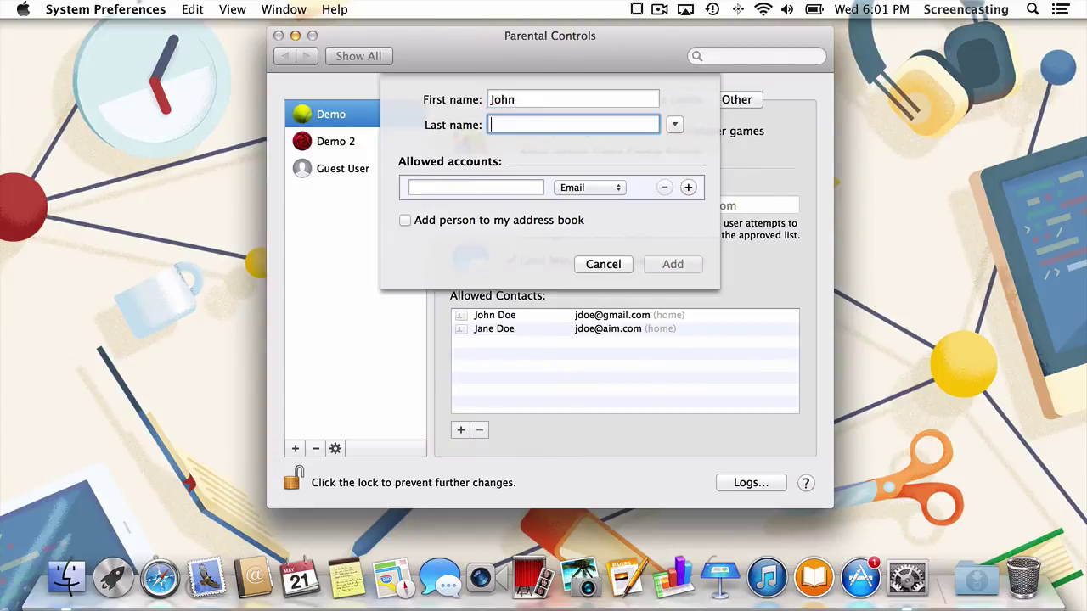
text(Doe)
key(Tab)
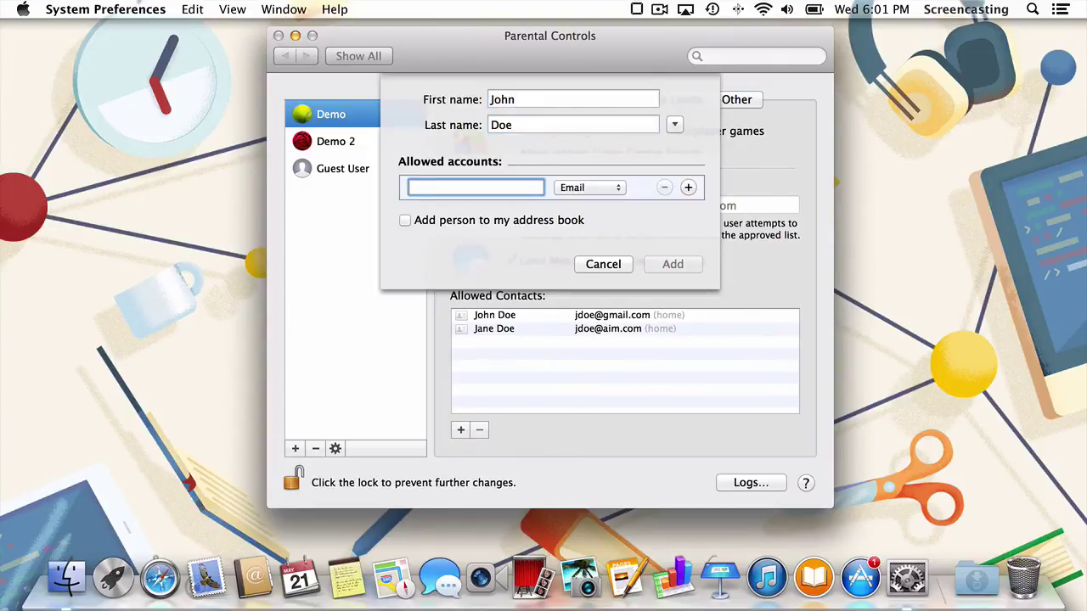
text(google)
click(674, 127)
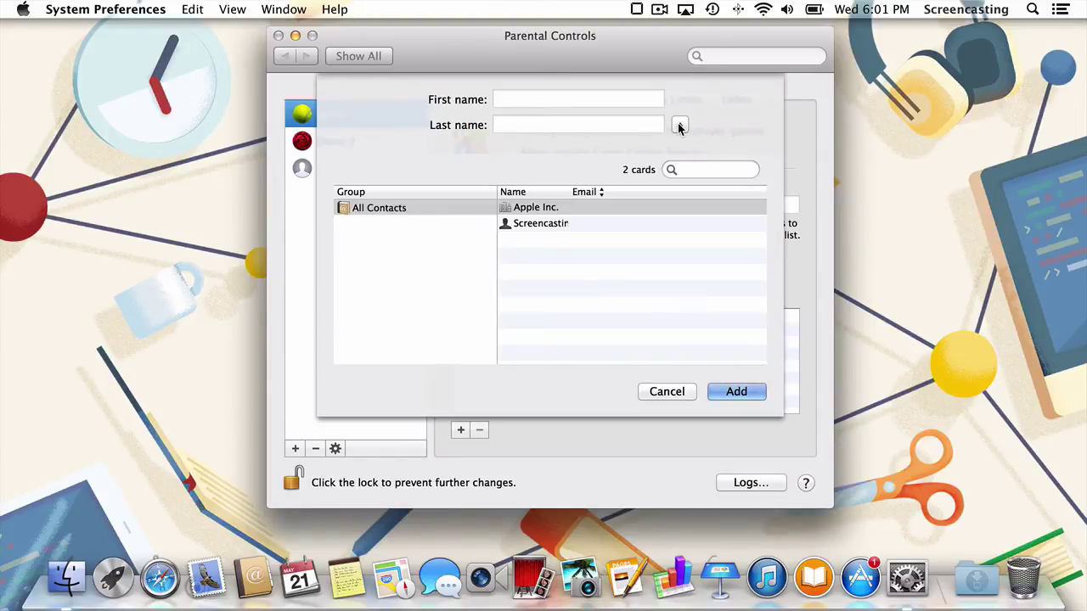
click(651, 391)
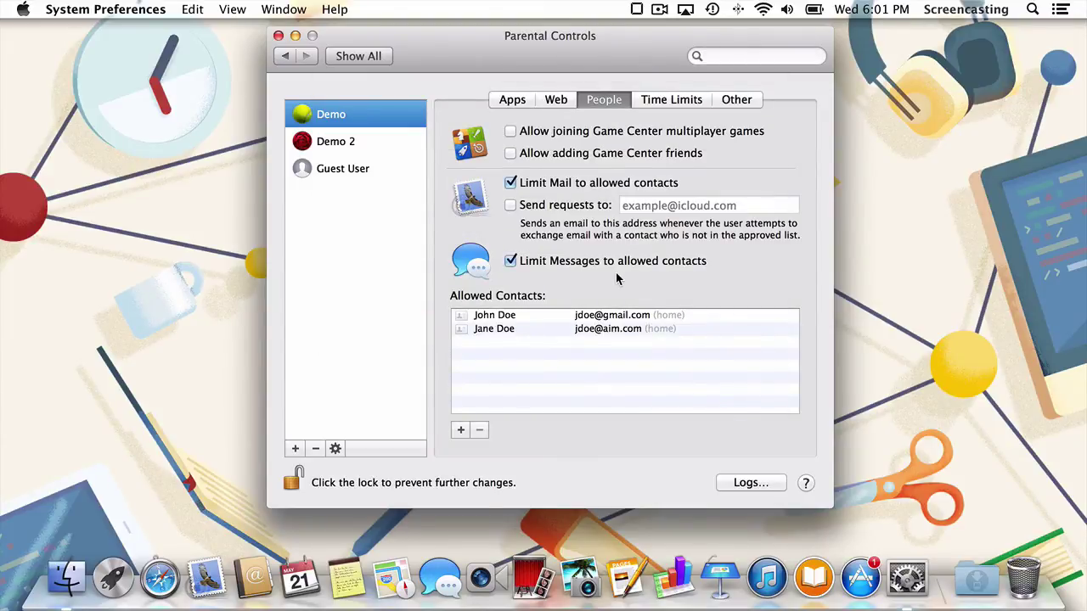
On Demo's Apps tab, expand App Store and Other Apps, then uncheck Chrome.
click(512, 100)
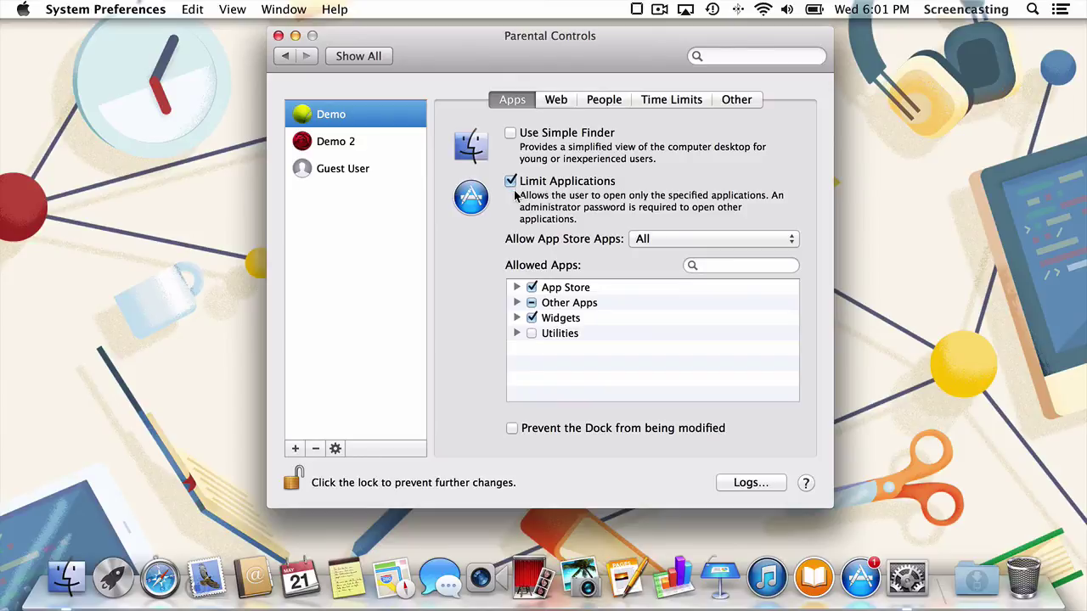
click(516, 288)
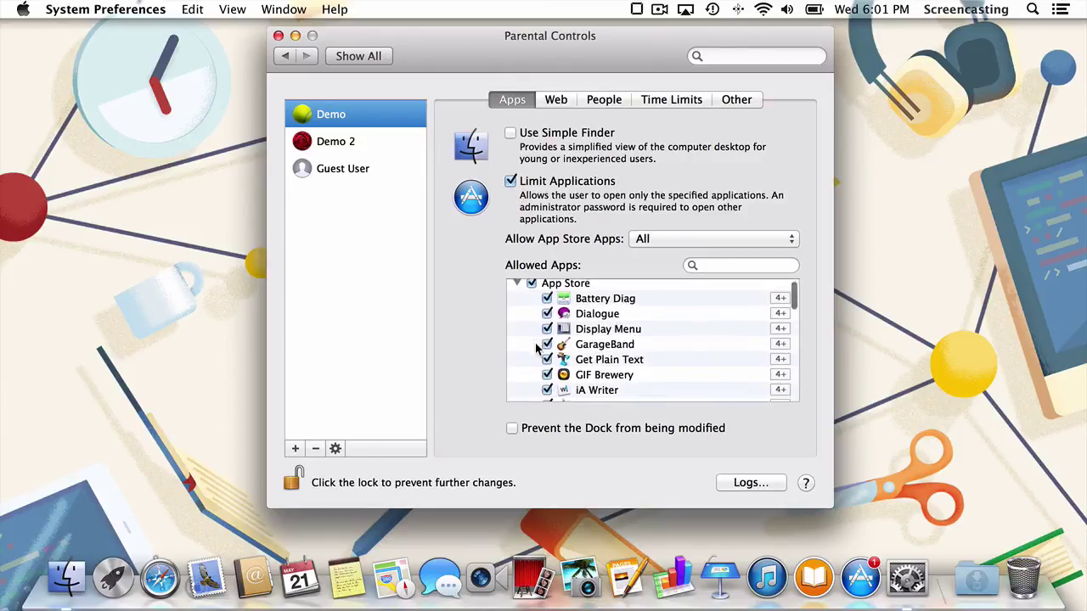
scroll(536, 344, down, 5)
scroll(536, 348, up, 2)
scroll(537, 348, down, 10)
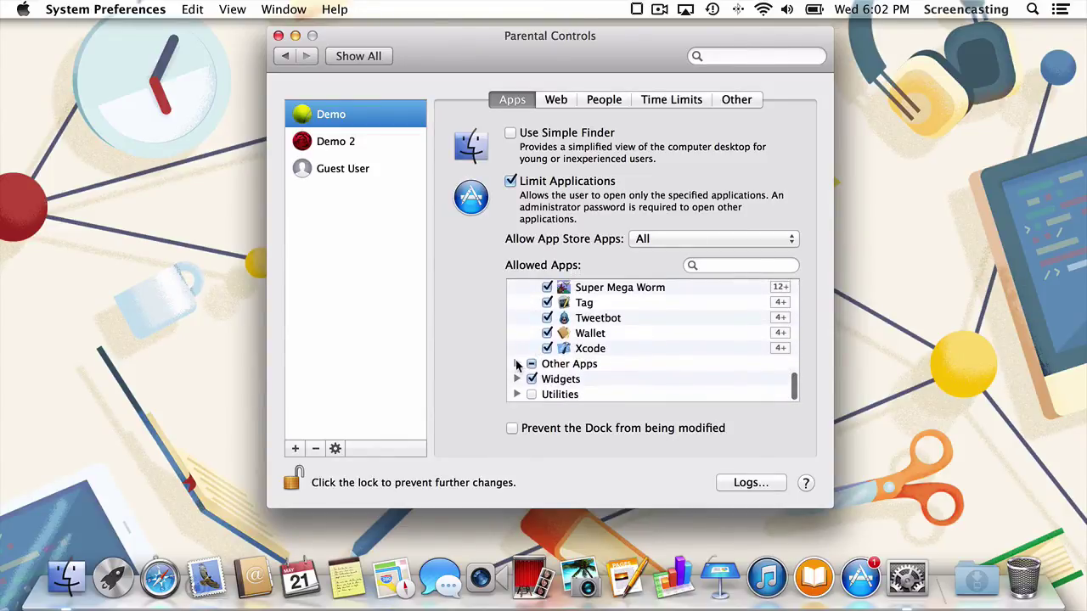
click(517, 363)
scroll(515, 366, down, 2)
scroll(515, 366, down, 2)
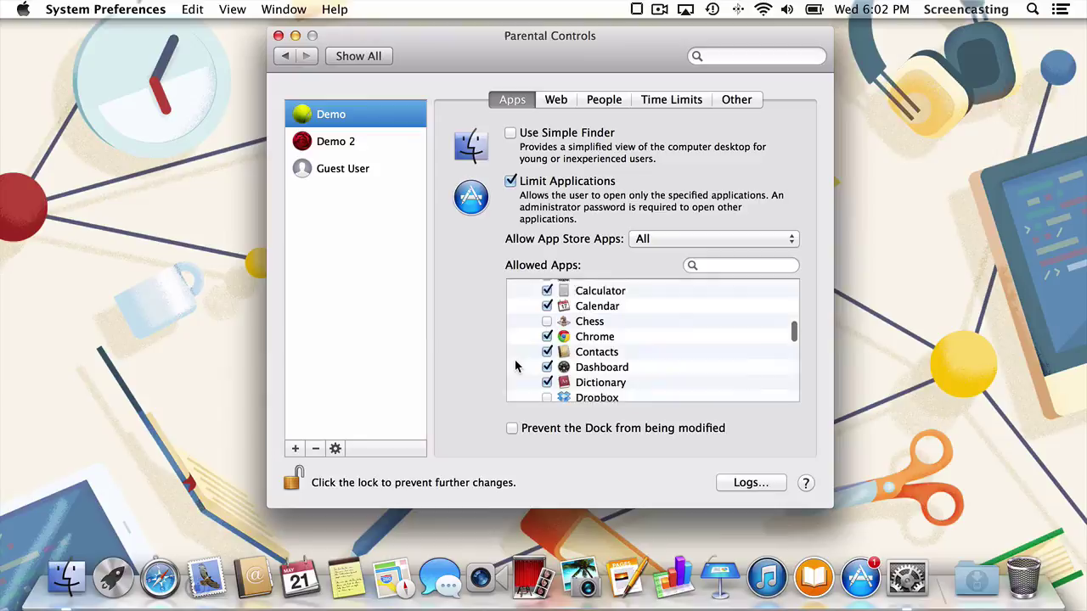
scroll(515, 360, down, 1)
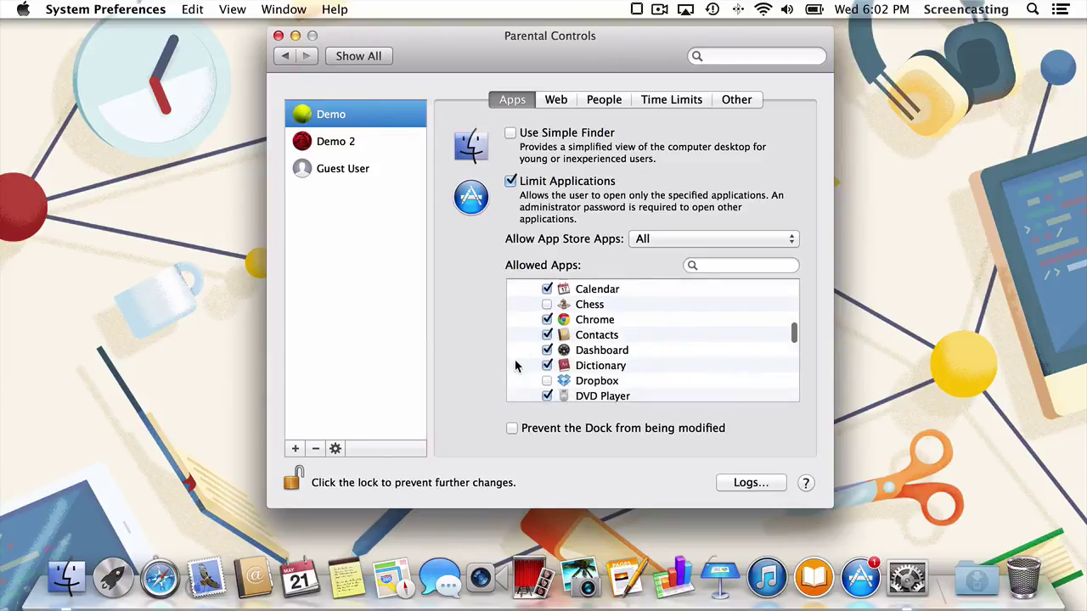
click(546, 320)
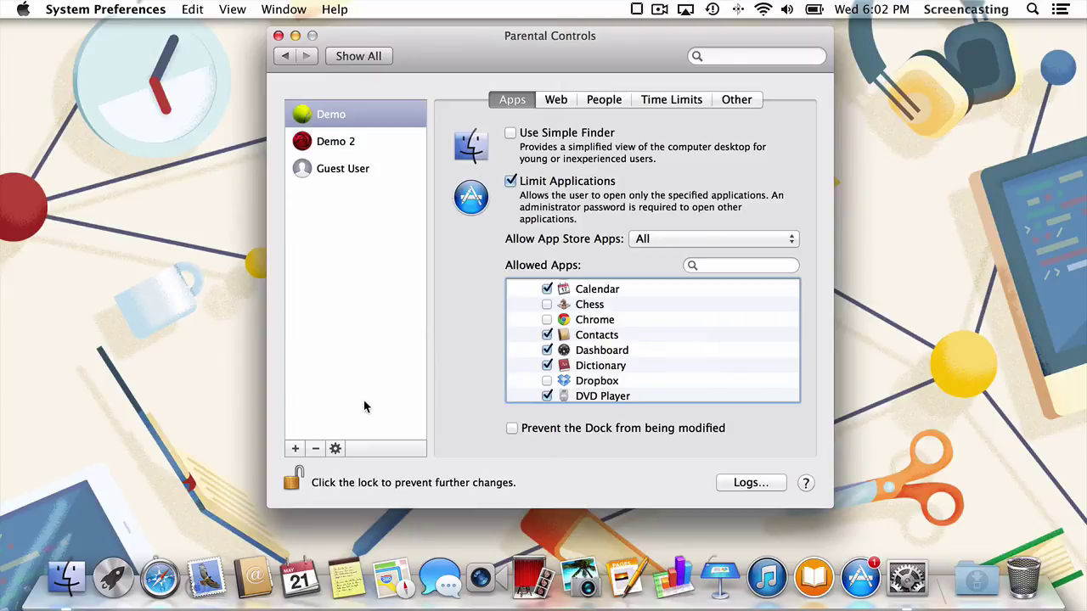
Copy Demo's parental control settings, paste them onto Demo 2, then reselect Demo.
click(358, 113)
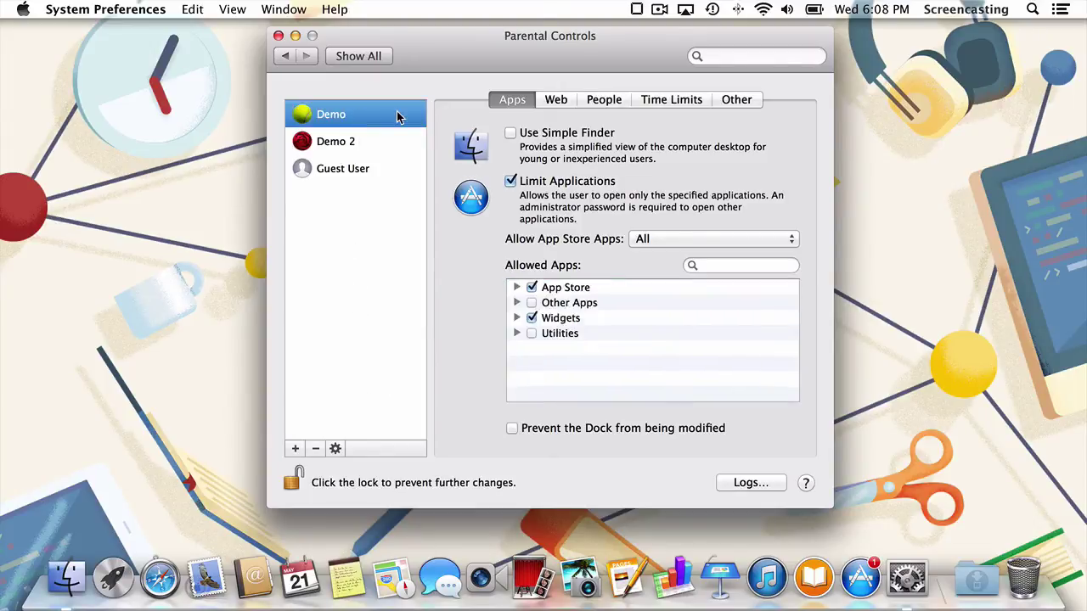
click(336, 451)
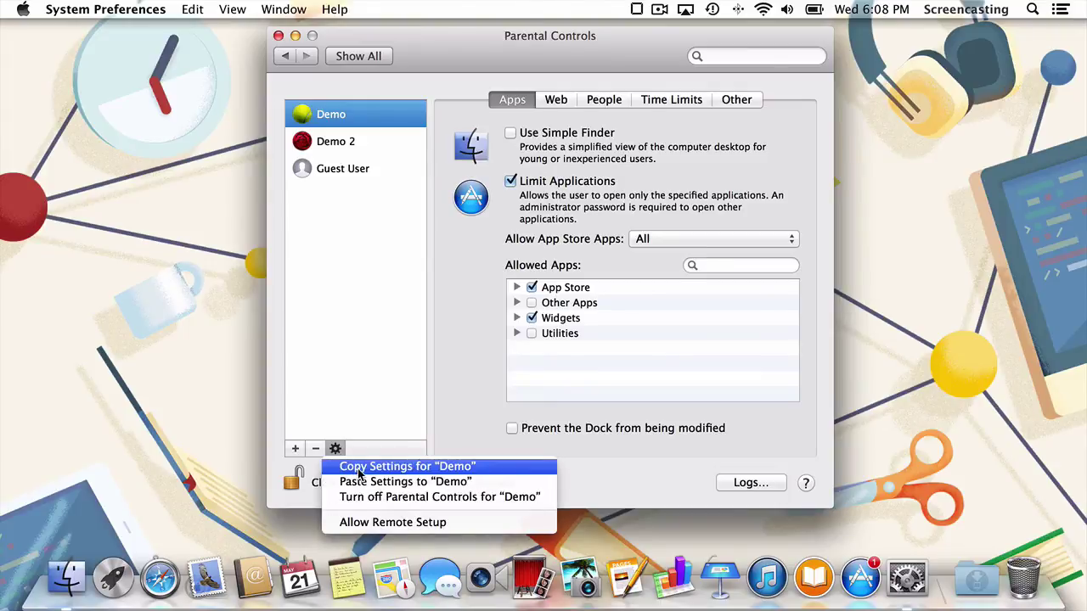
click(357, 469)
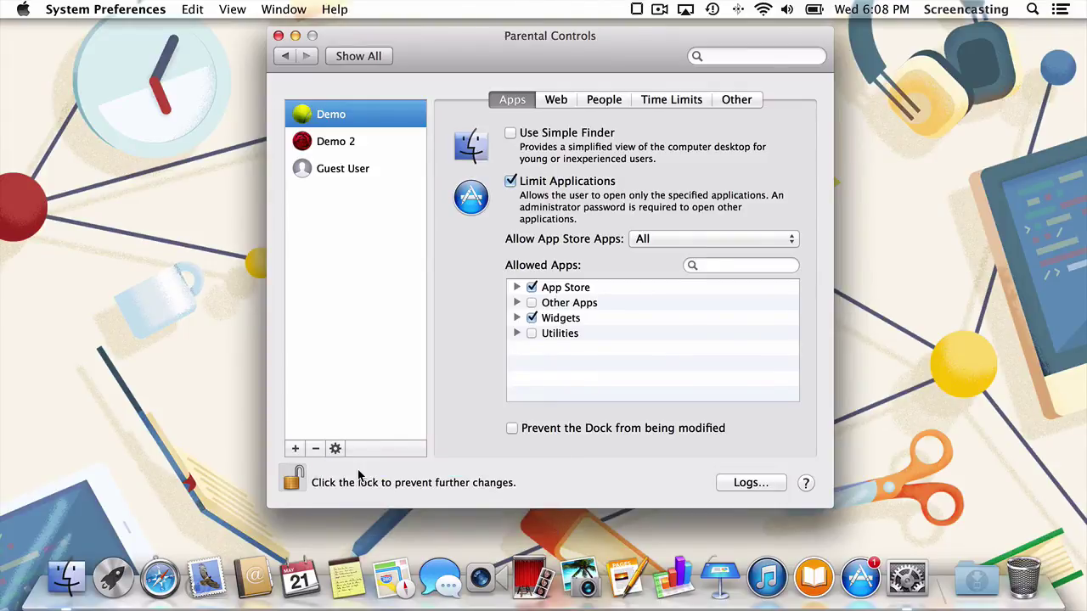
click(363, 146)
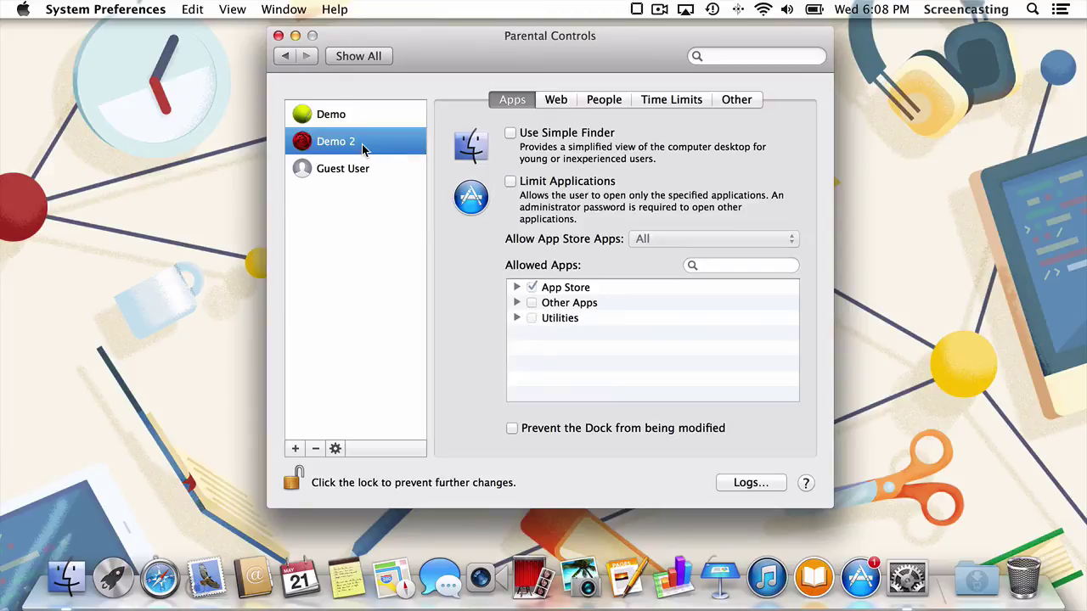
click(335, 448)
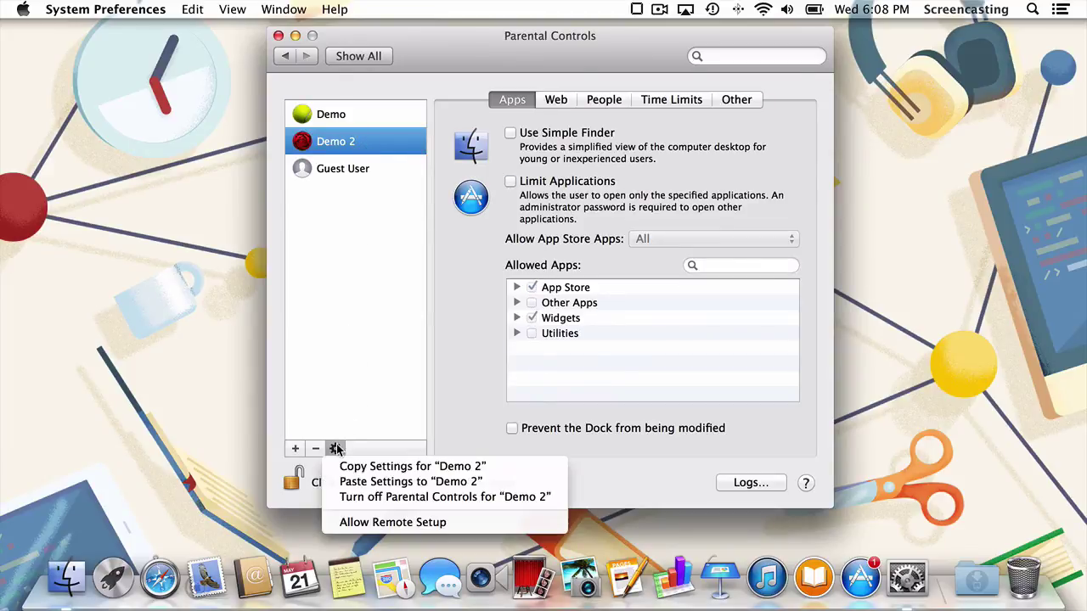
click(361, 482)
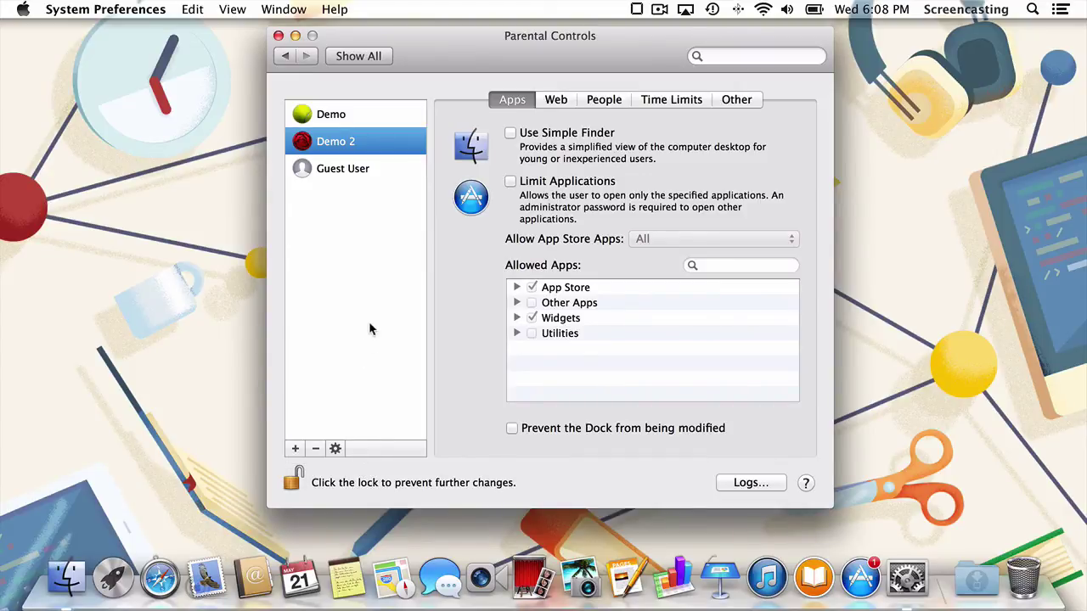
click(386, 119)
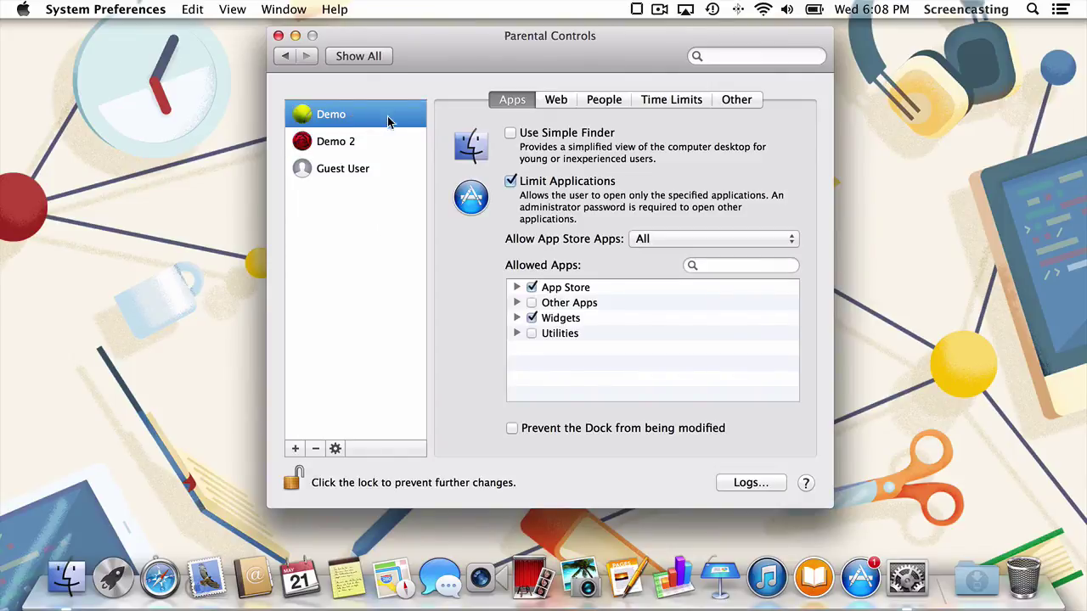
Open Demo's logs and browse the Websites Blocked and Websites Visited collections for the past week.
click(777, 487)
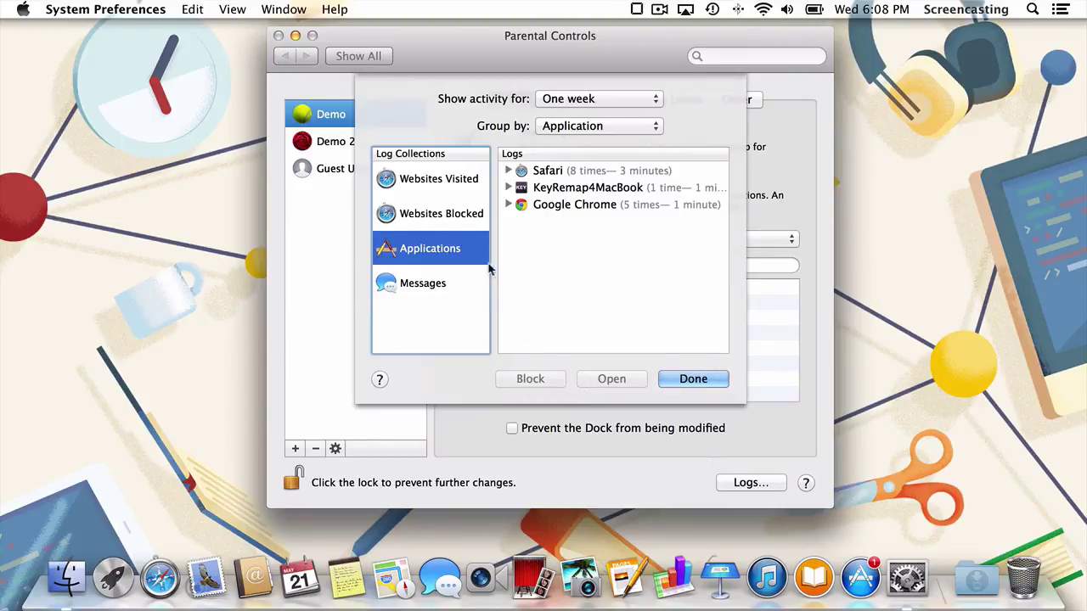
click(467, 223)
click(467, 192)
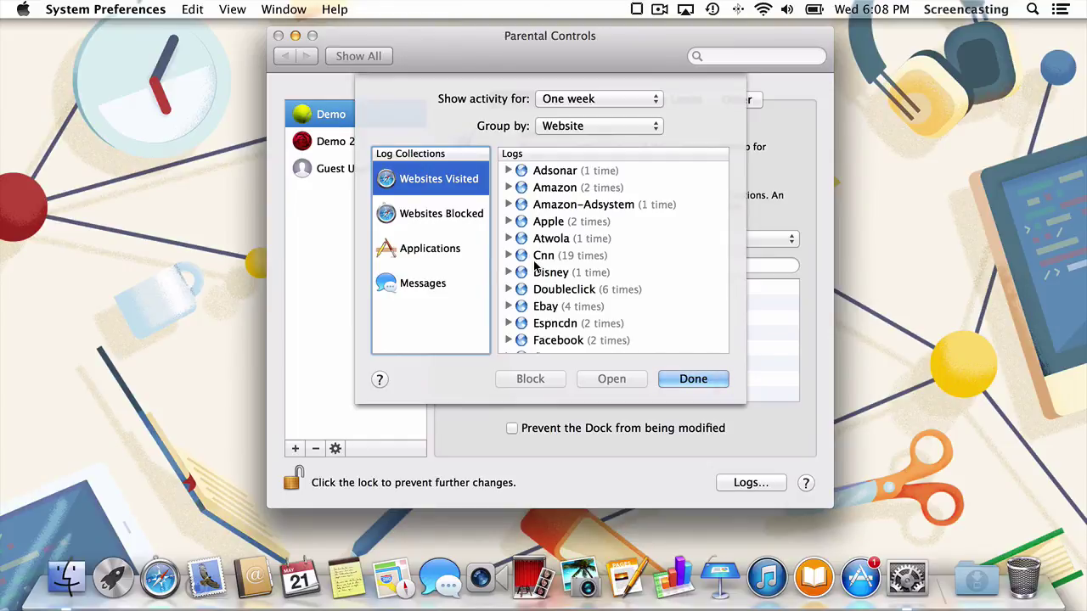
scroll(534, 265, down, 5)
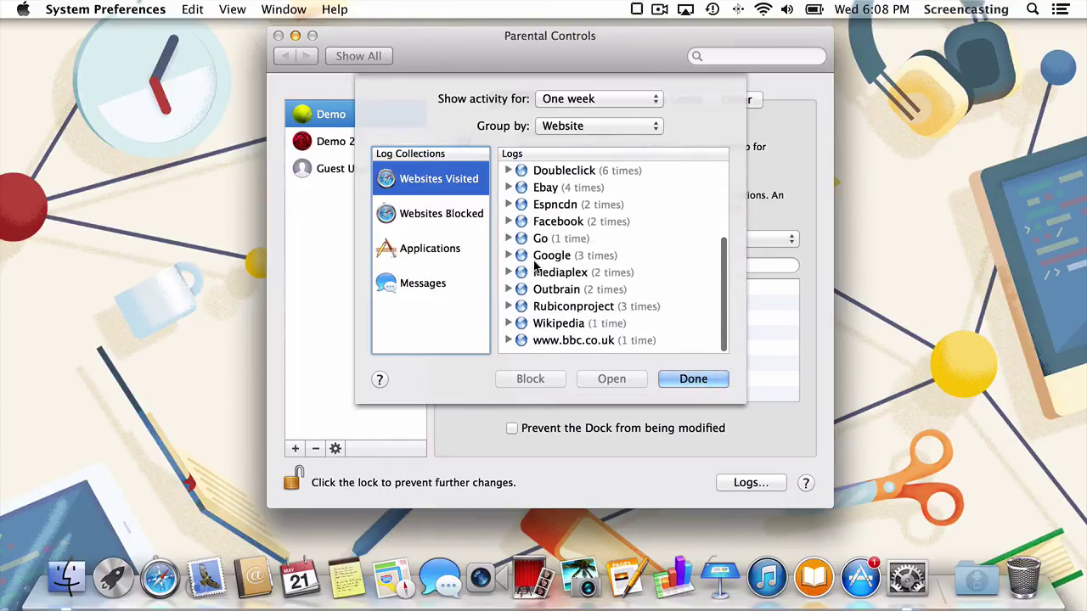
scroll(535, 266, up, 5)
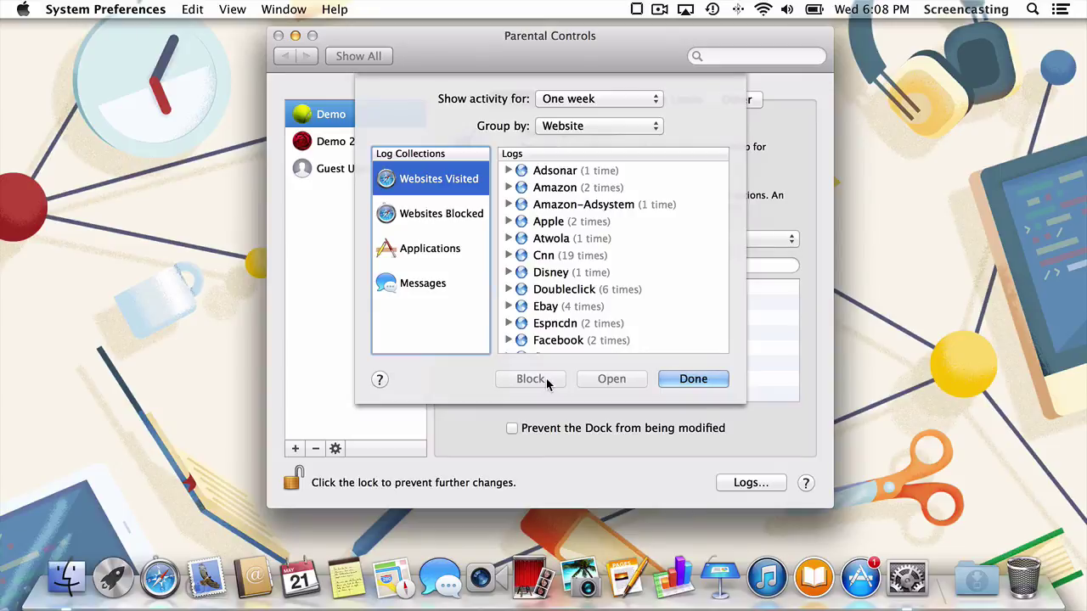
Close the Logs sheet with Done to return to Demo's Apps restrictions.
click(681, 380)
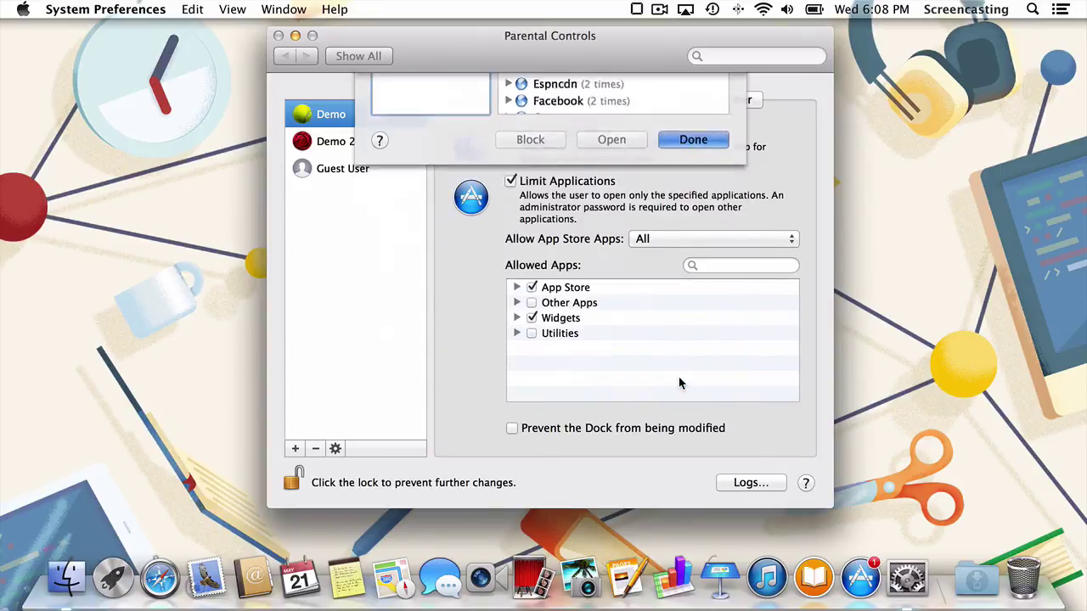